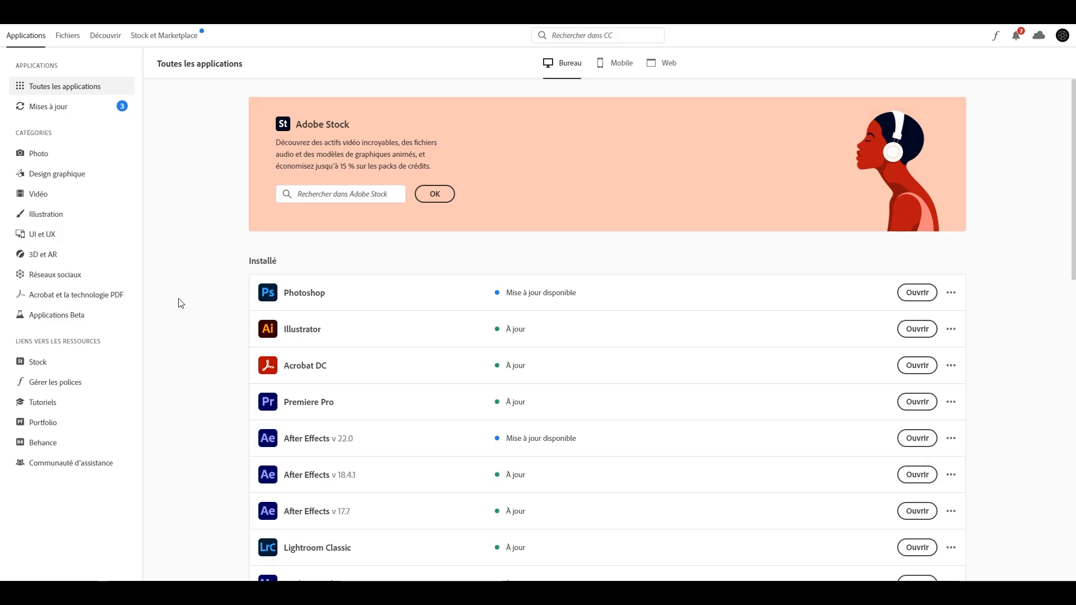
Step: Show the Applications Beta category and look through the available beta apps
left_click(90, 326)
scroll(267, 298, "down", 2)
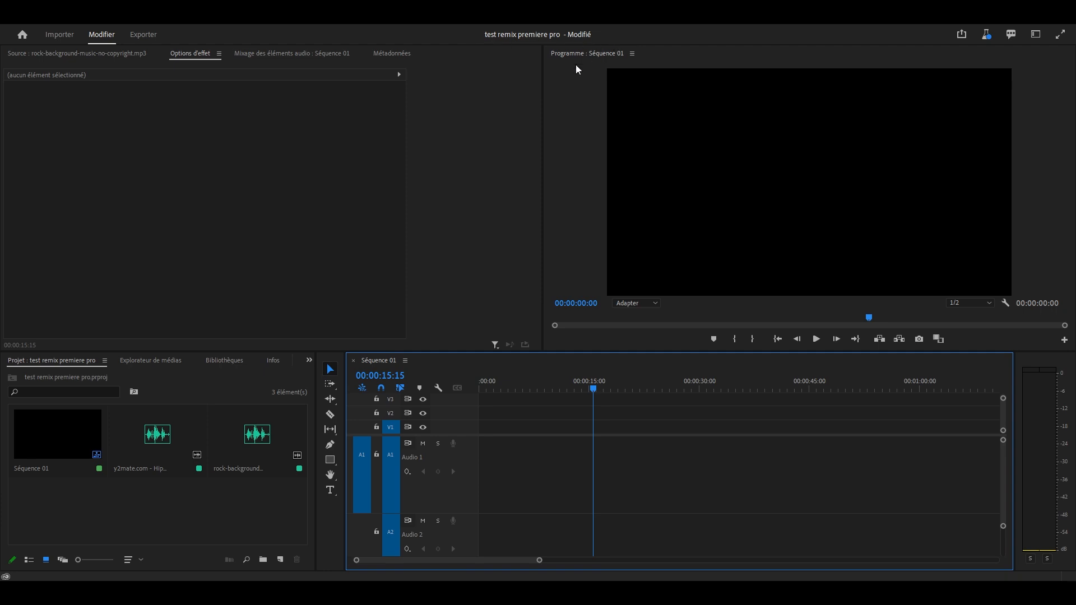
left_click(278, 17)
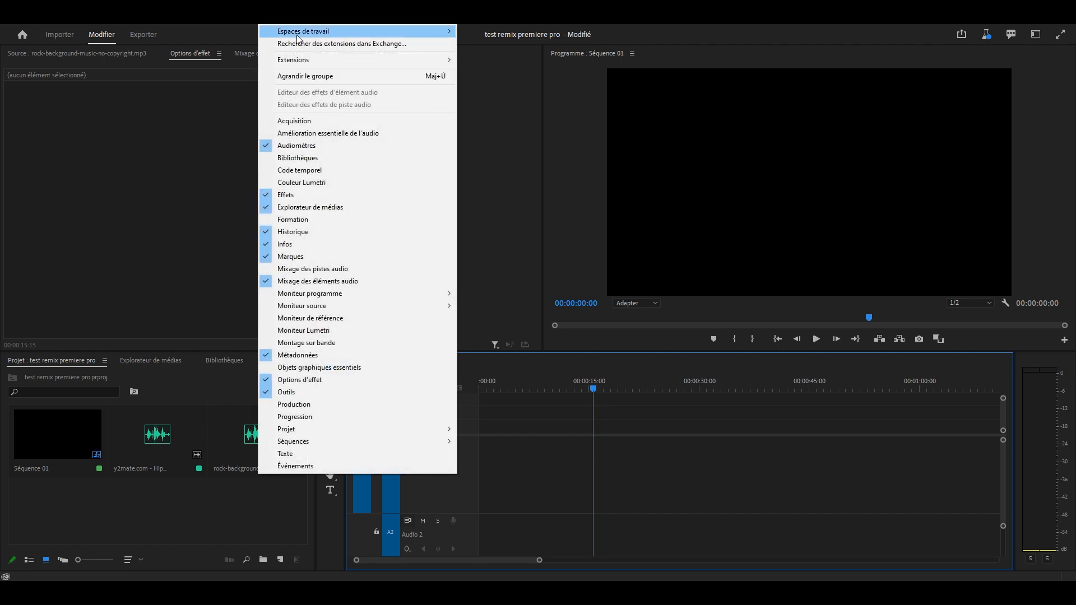
mouse_move(302, 34)
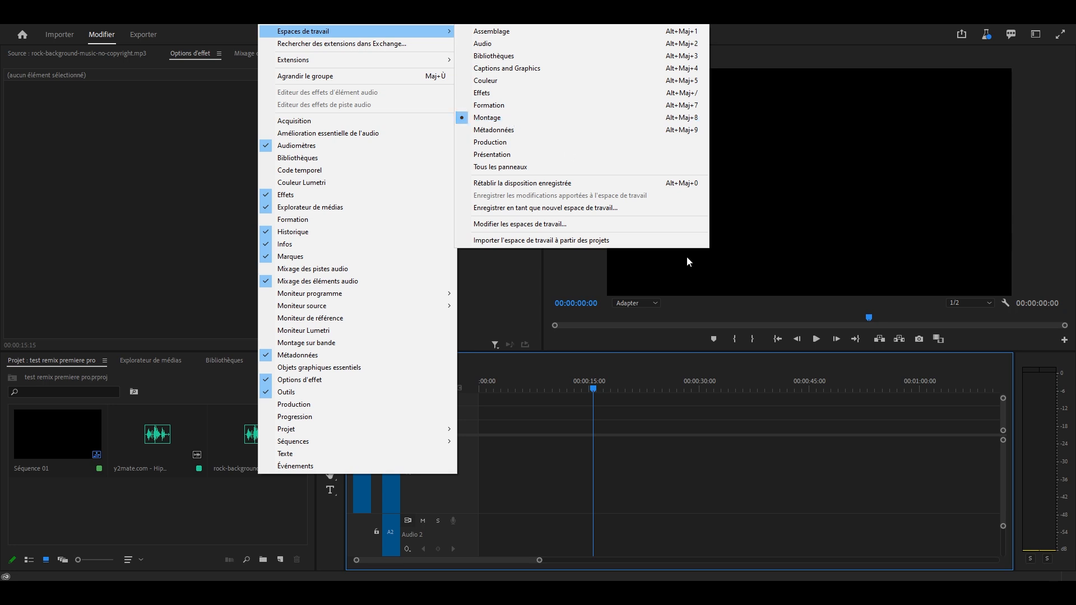
left_click(701, 422)
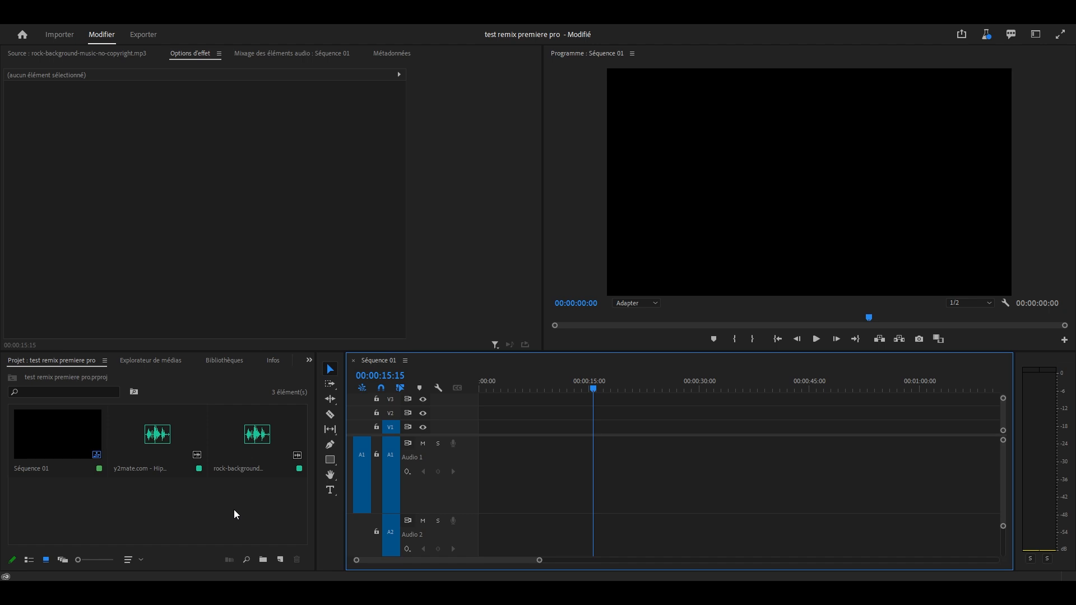
Step: Place the rock-background-music clip at the start of track Audio 1 and return the playhead to the sequence start
left_click_drag(237, 444, 481, 480)
left_click_drag(524, 562, 648, 561)
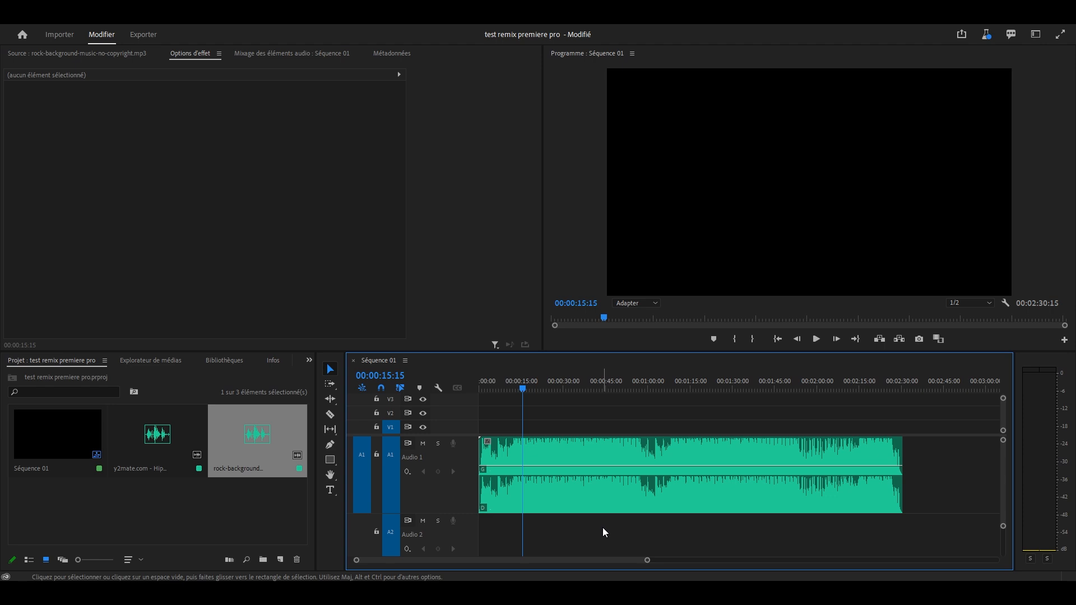
key("Home")
Step: Show the Amélioration essentielle de l'audio panel and tag the rock music clip as Musique
left_click(275, 16)
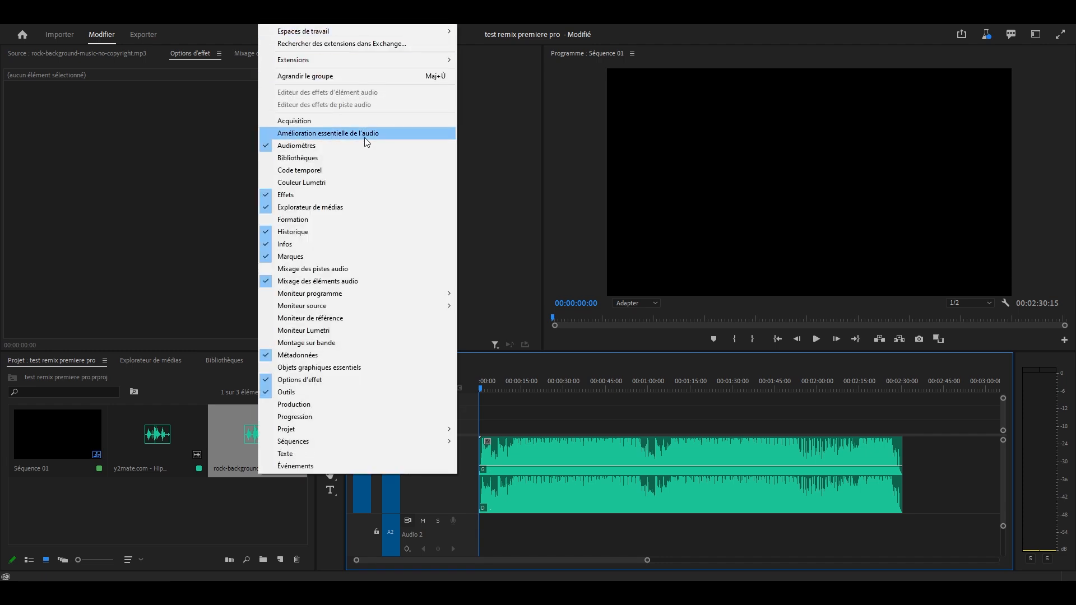
left_click(386, 135)
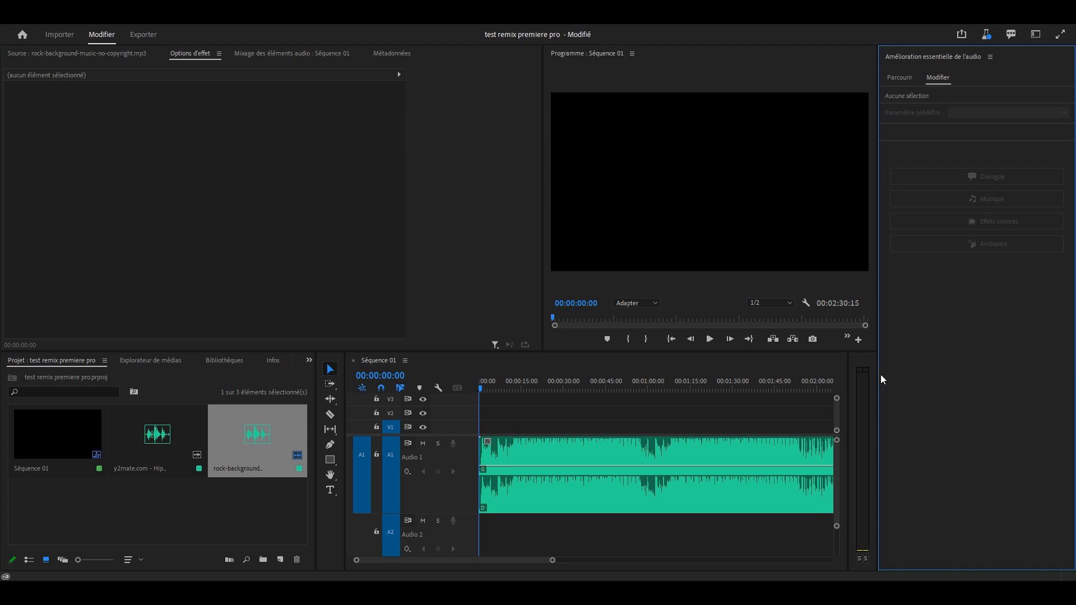
left_click(720, 450)
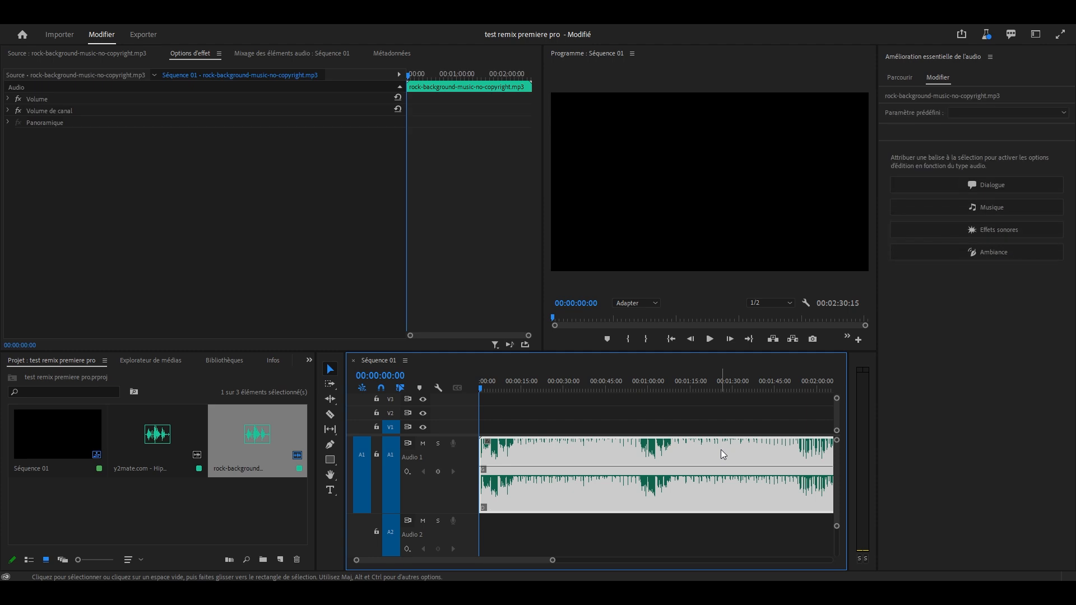
left_click(1012, 208)
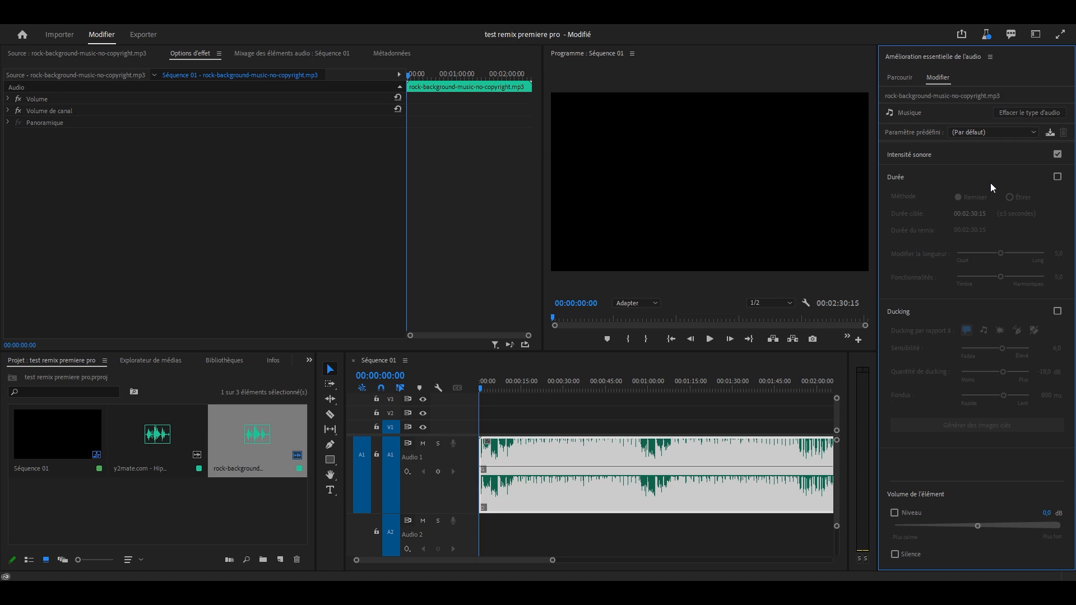
Step: Enable Durée for the music clip, remix it to a target duration of 00:00:20:00 and play the result
left_click(1058, 177)
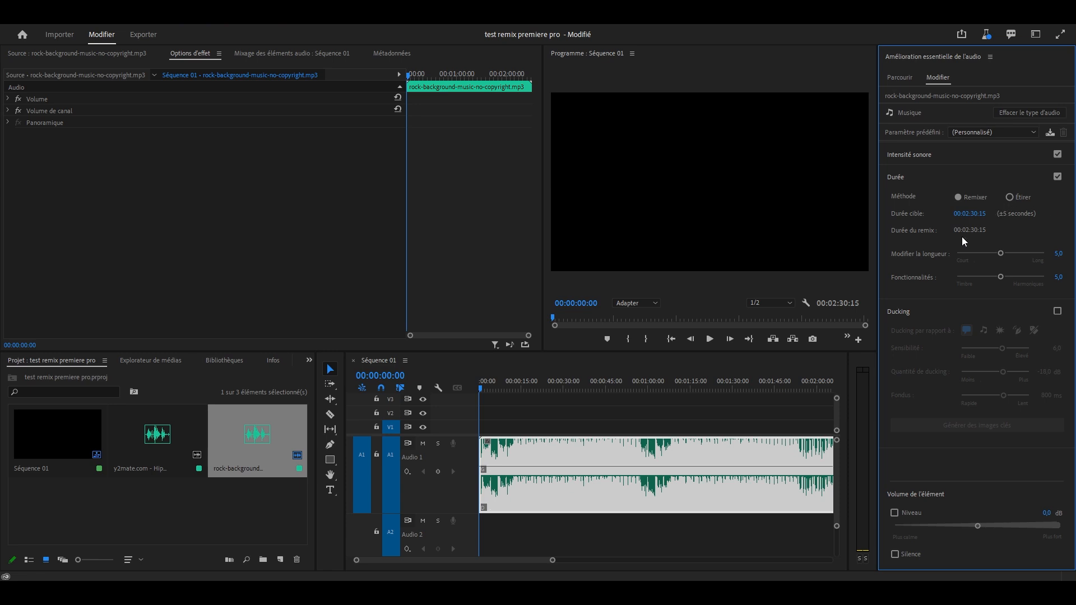
left_click(967, 214)
type("0:30:00")
key("Return")
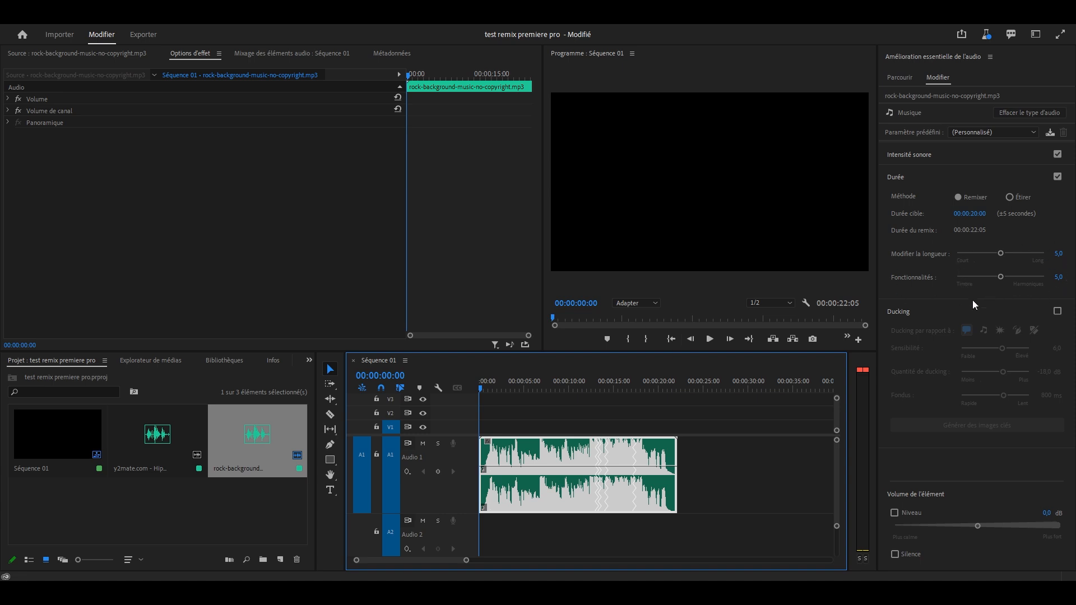
key("space")
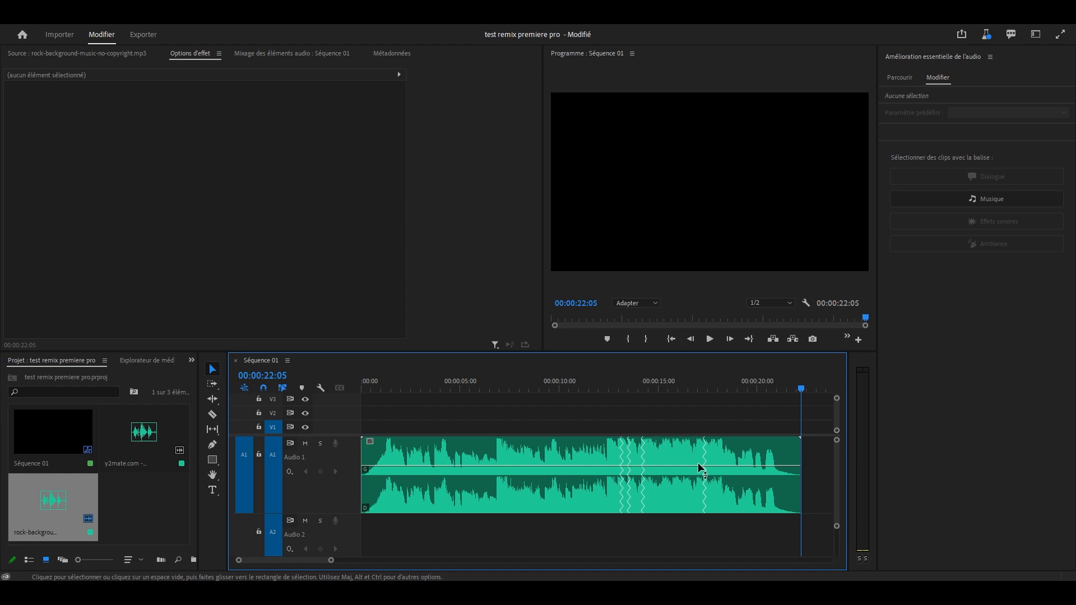
Step: Set Modifier la longueur to 1 for the remixed music clip, then deselect the clip
left_click(704, 481)
left_click(1061, 253)
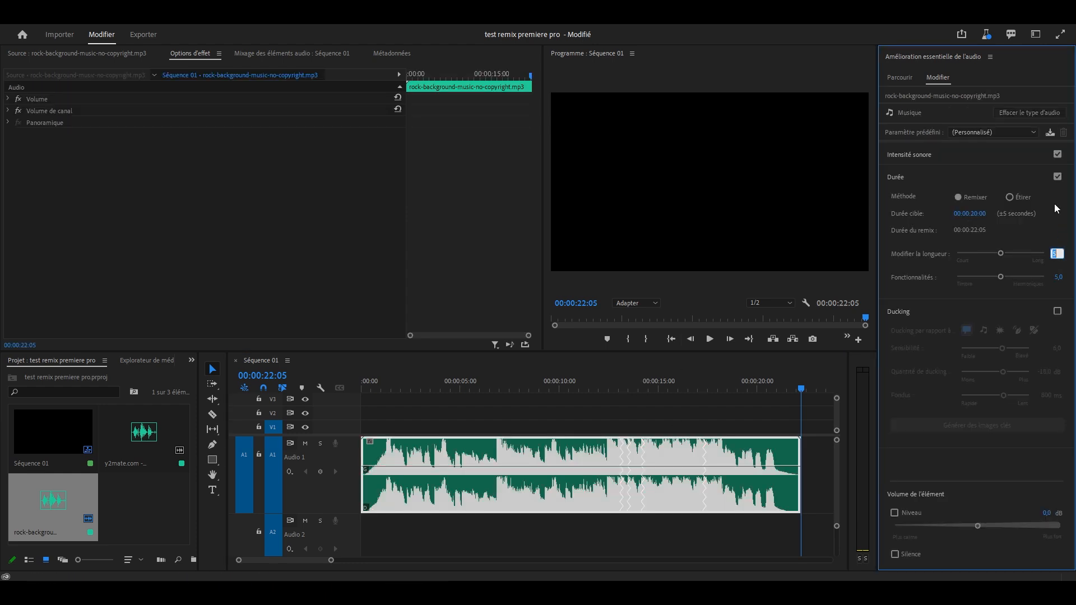
type("1")
key("Return")
left_click(646, 416)
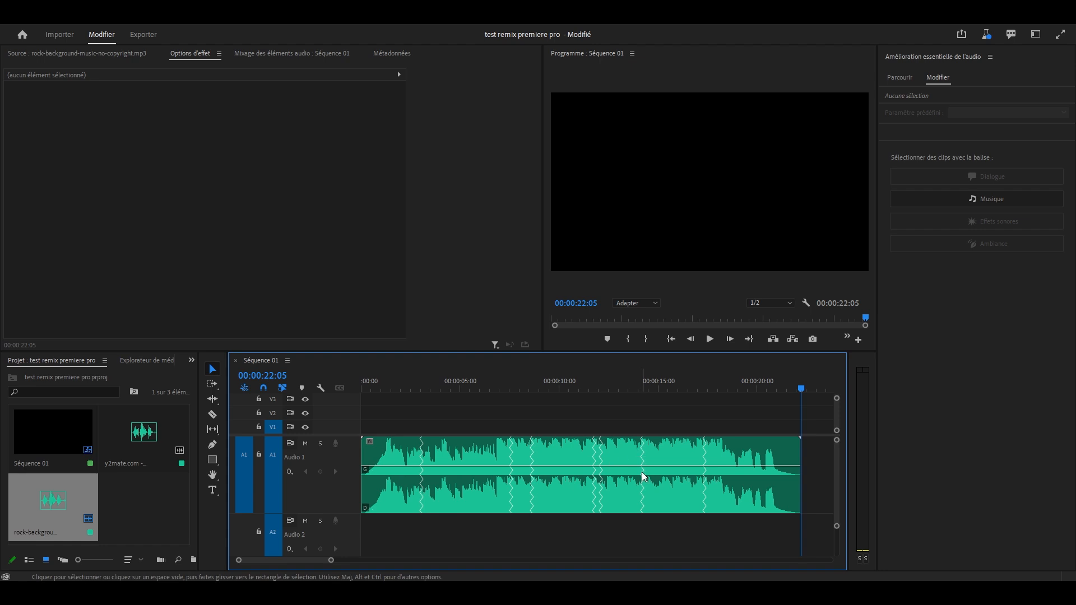
Step: Set the remixed clip's Modifier la longueur value to 8,0 and deselect it
left_click(708, 474)
left_click(1059, 253)
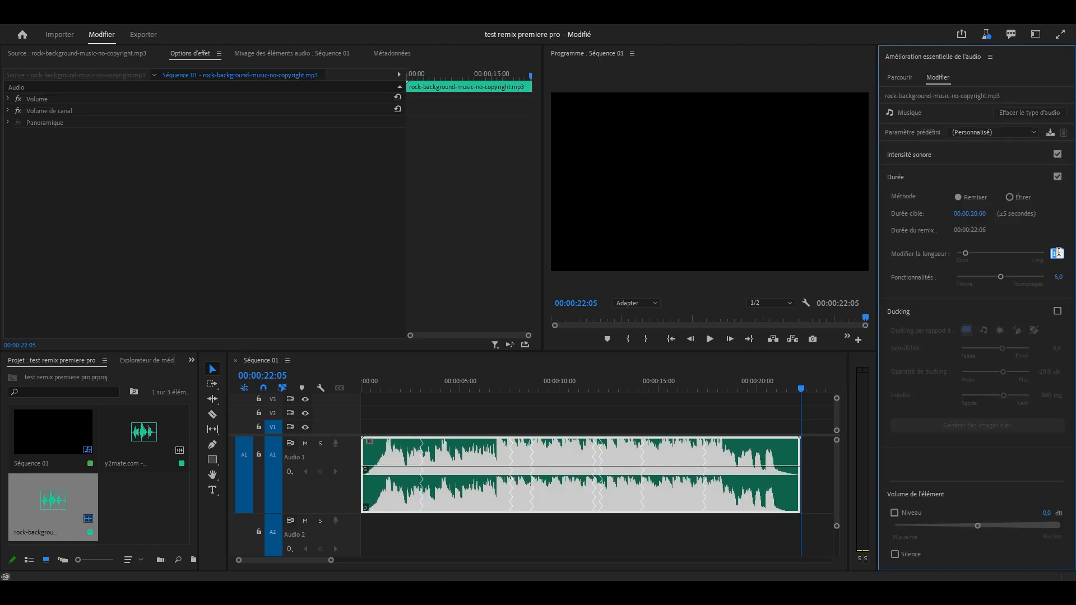
type("8")
key("Return")
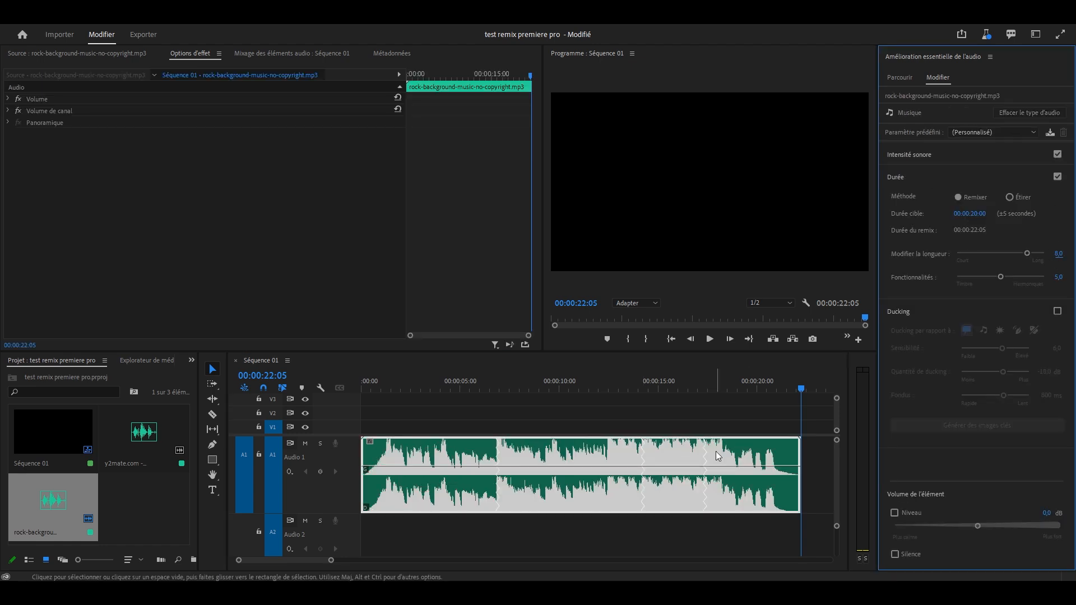
left_click(670, 417)
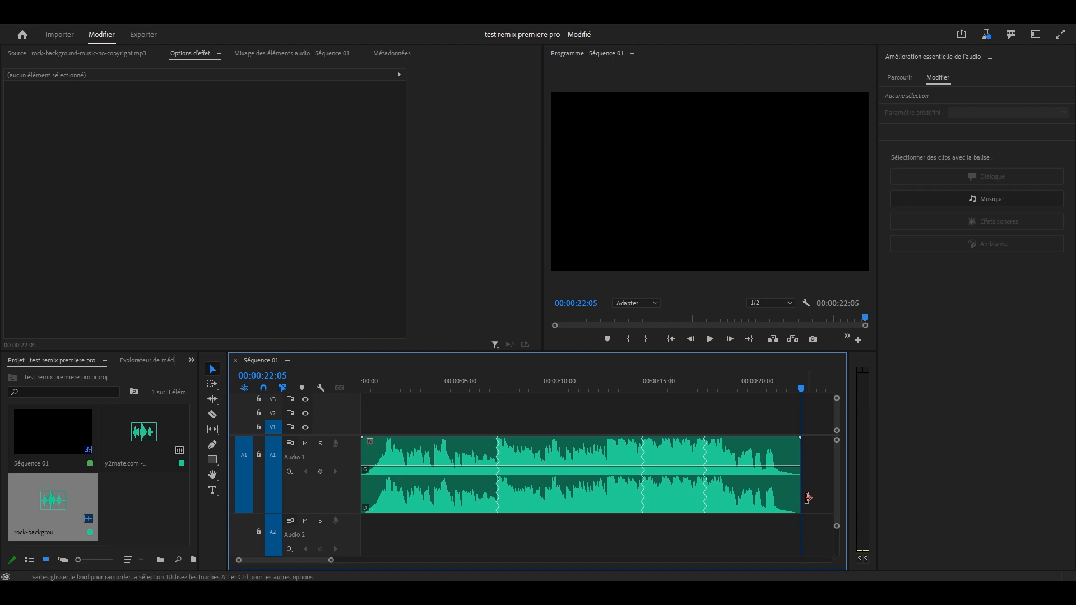
left_click_drag(810, 499, 709, 549)
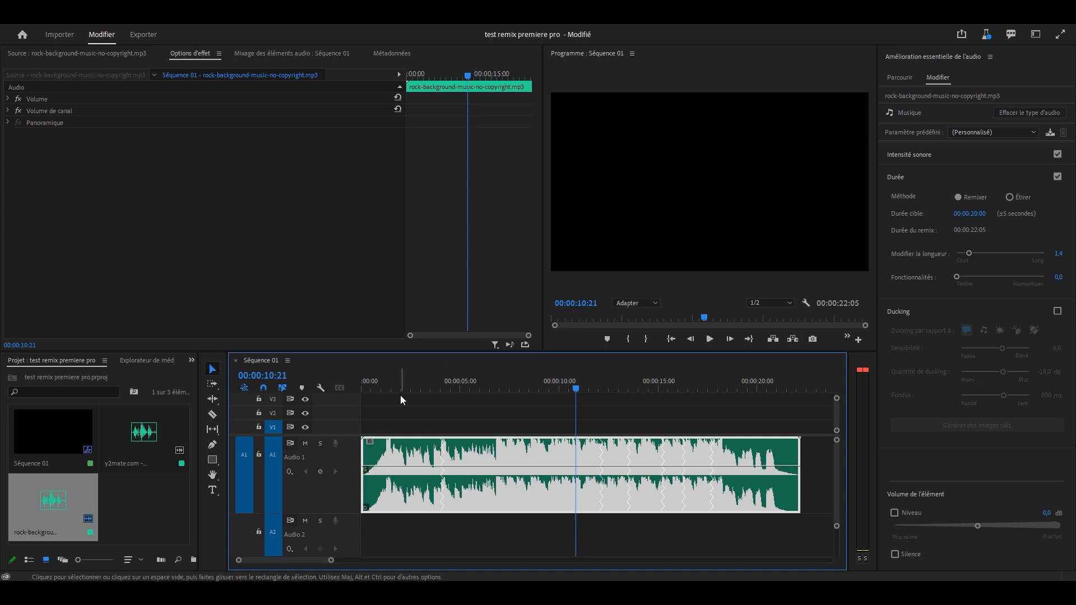
Step: Play the remixed music clip from near its start
left_click(377, 387)
key("space")
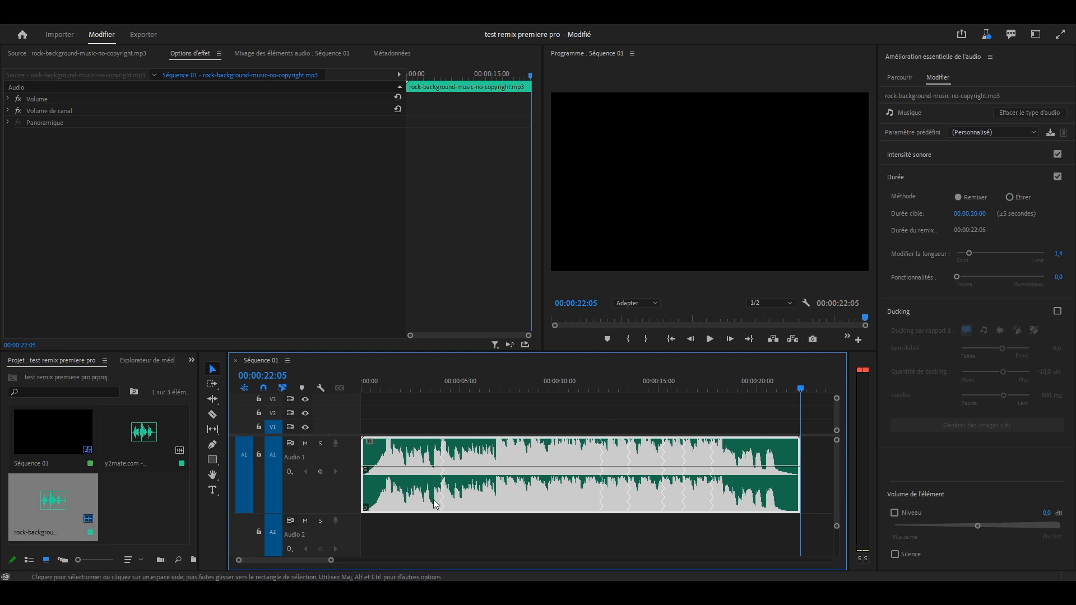
Step: Raise the remix's Fonctionnalités value to 10,0, fully towards Harmoniques, and play the sequence from the start
left_click_drag(957, 276, 1046, 276)
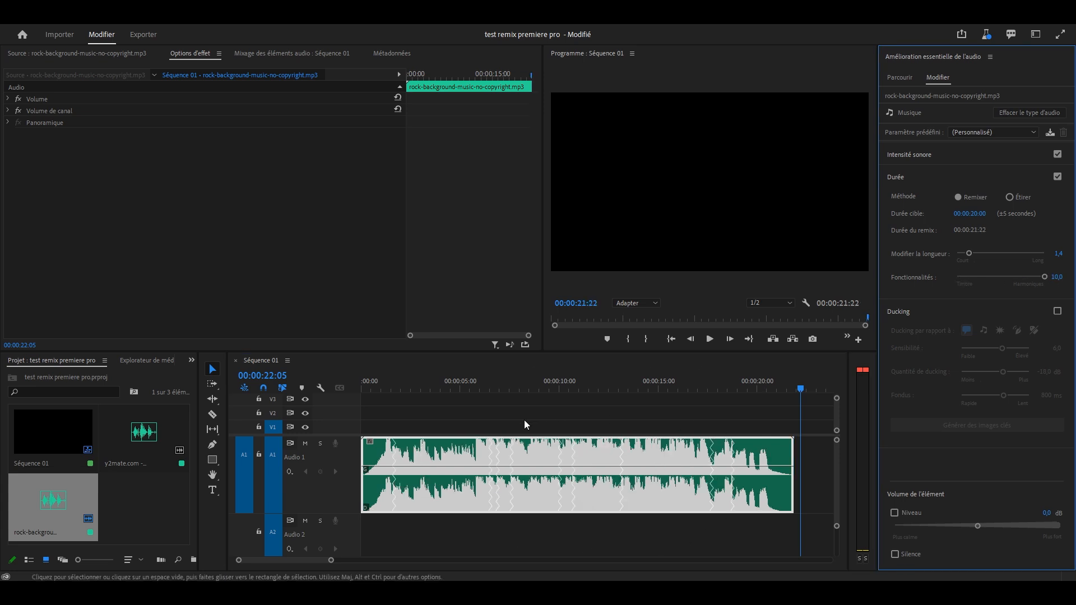
left_click(457, 517)
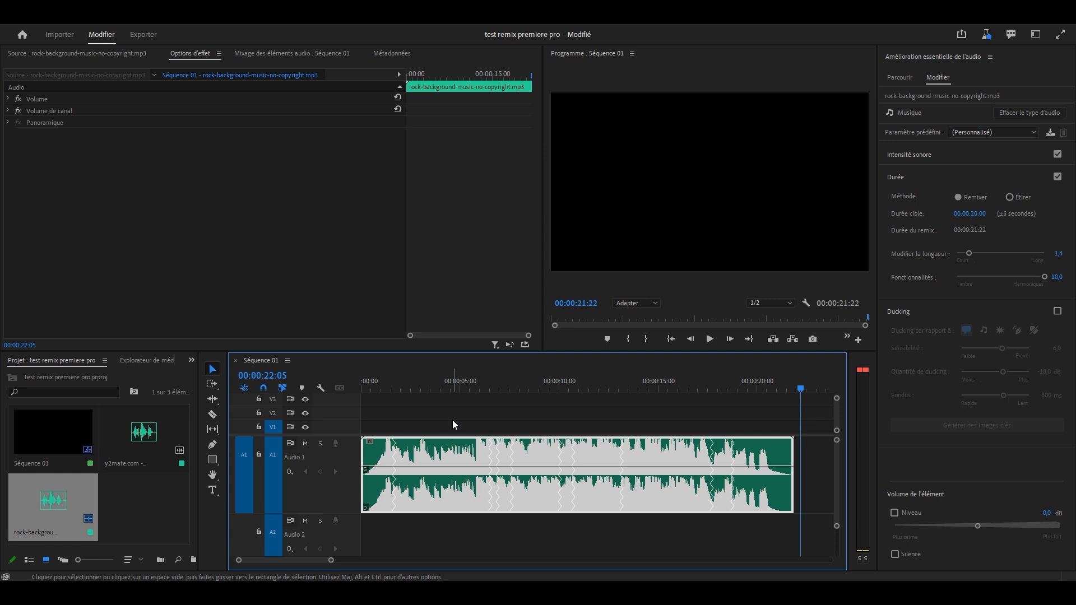
key("space")
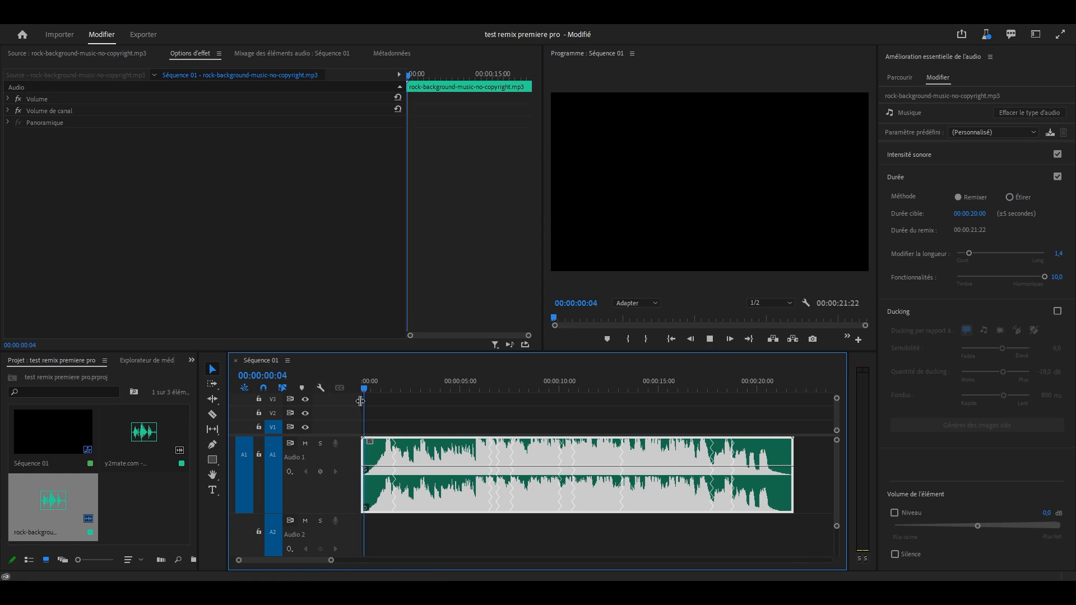